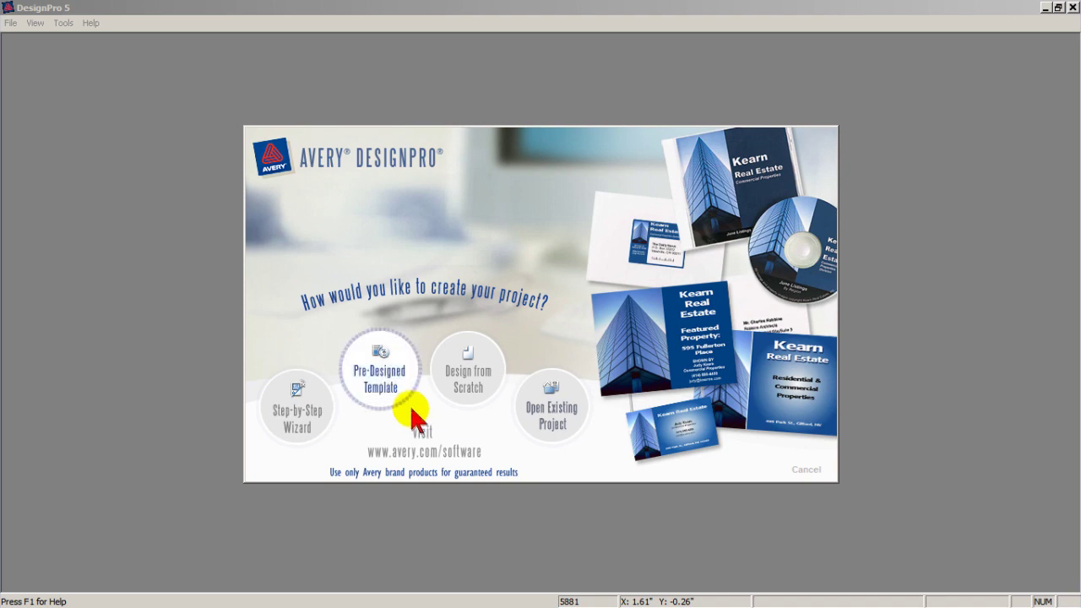
- Open the Pre-Designed Template picker listing the BusinessCard_8Up_01 to _10 designs
left_click(406, 398)
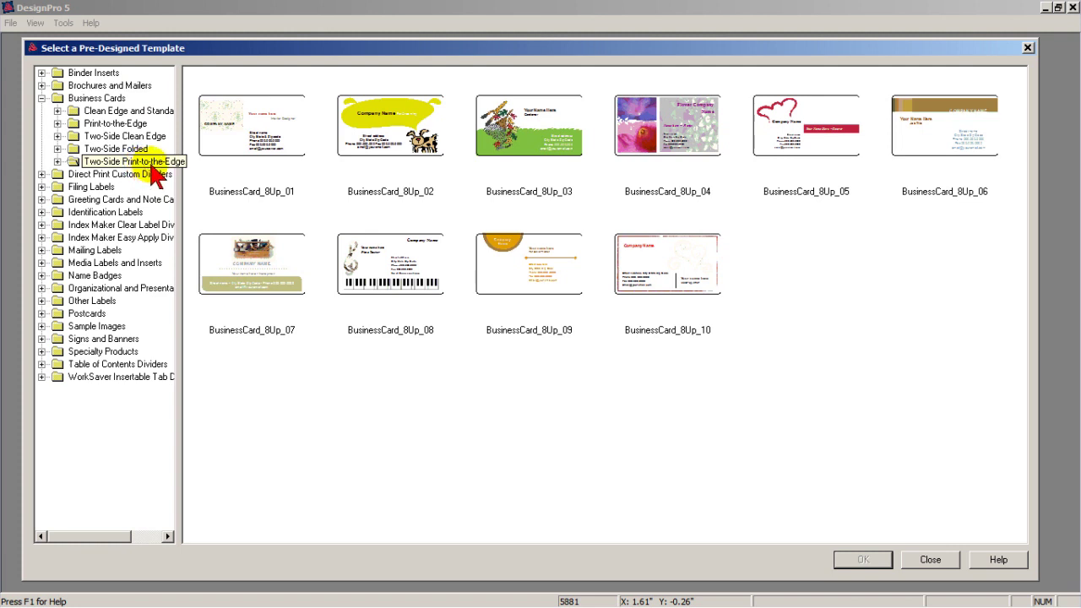
- Create a new Untitled3 project from the BusinessCard_8Up_06 template
left_click(973, 141)
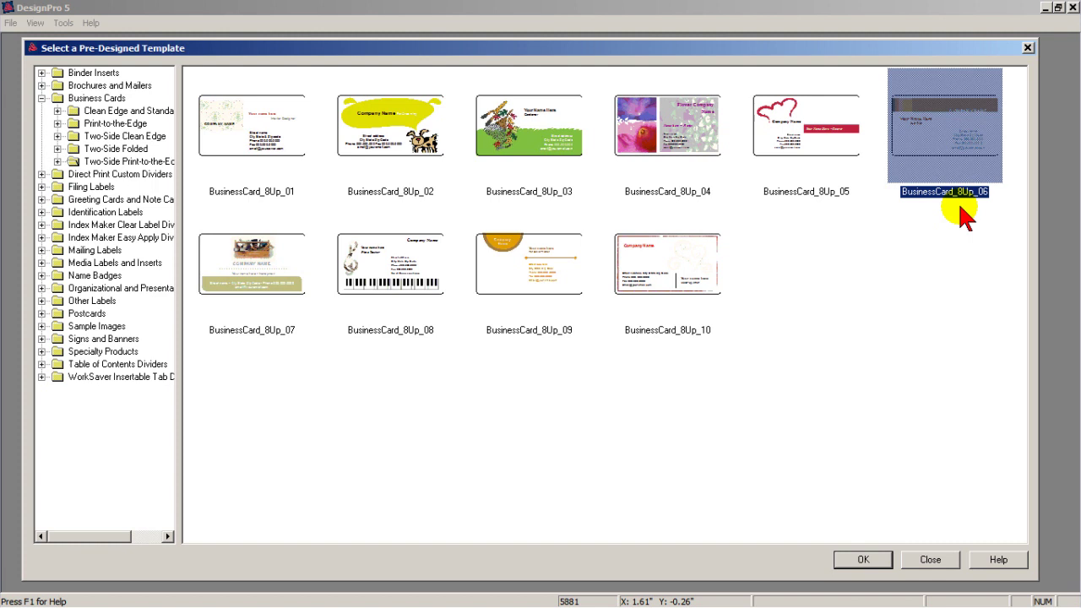
left_click(865, 562)
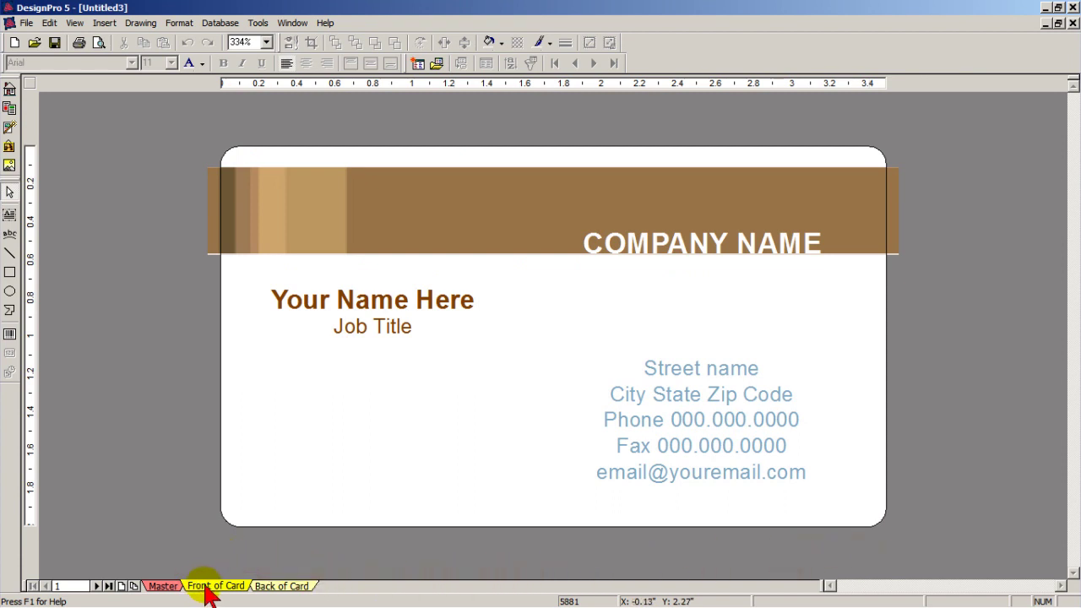
left_click(277, 586)
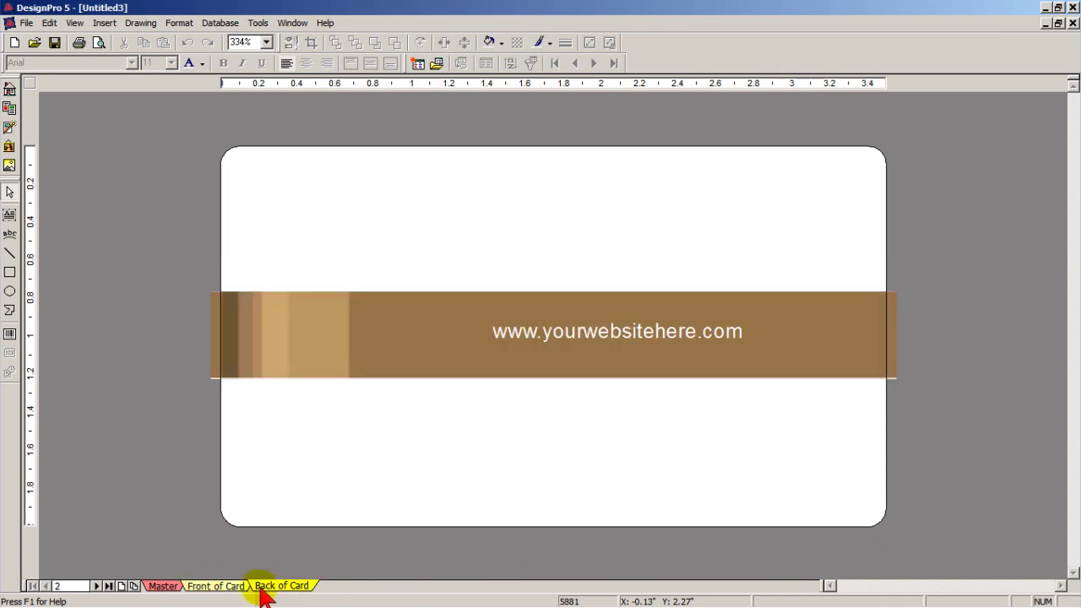
left_click(225, 589)
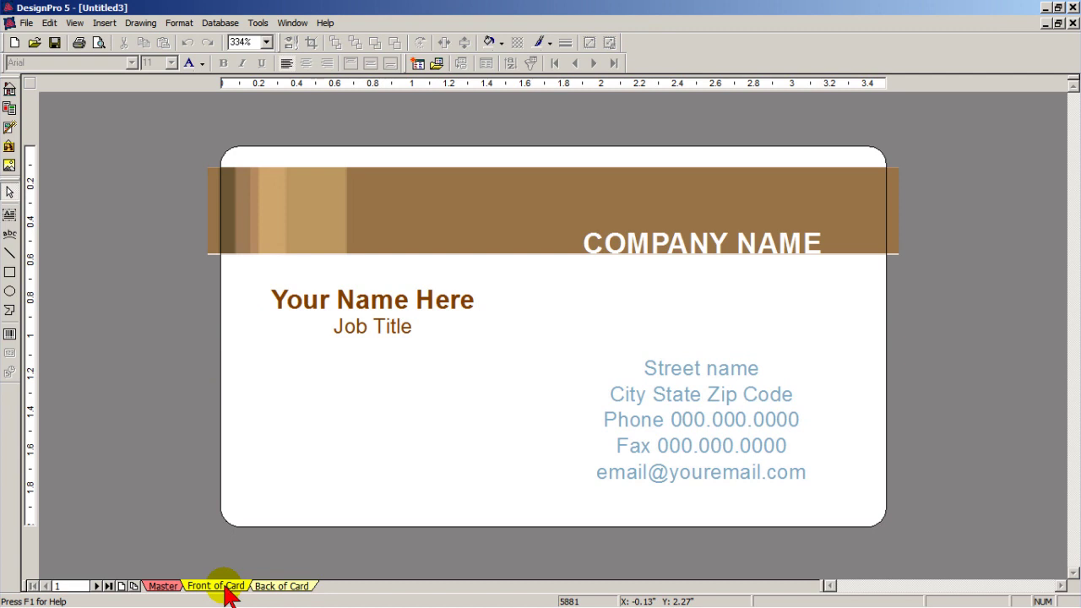
double_click(671, 245)
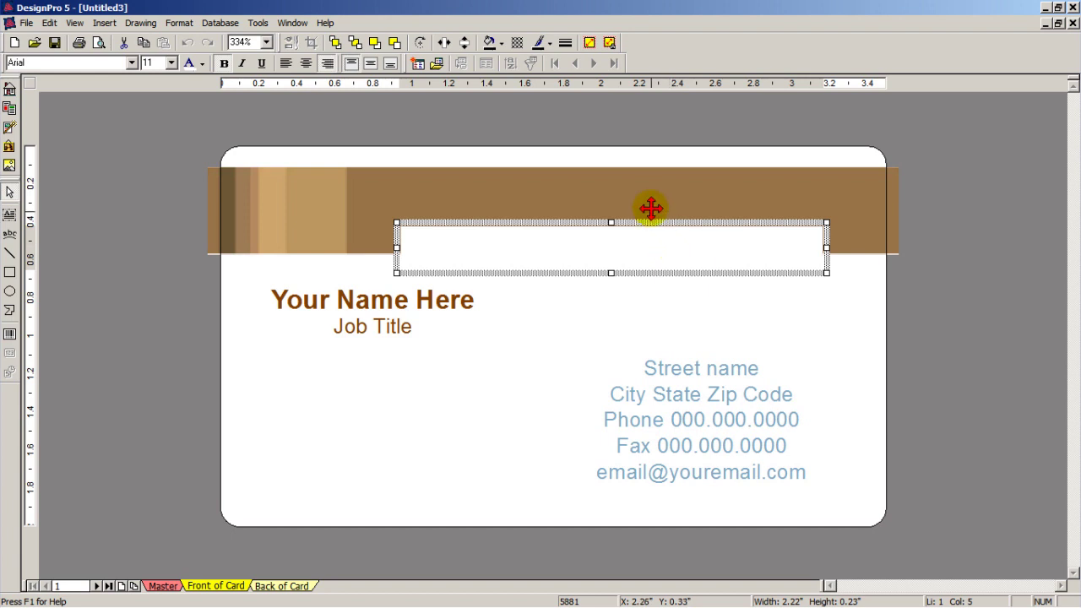
left_click(664, 302)
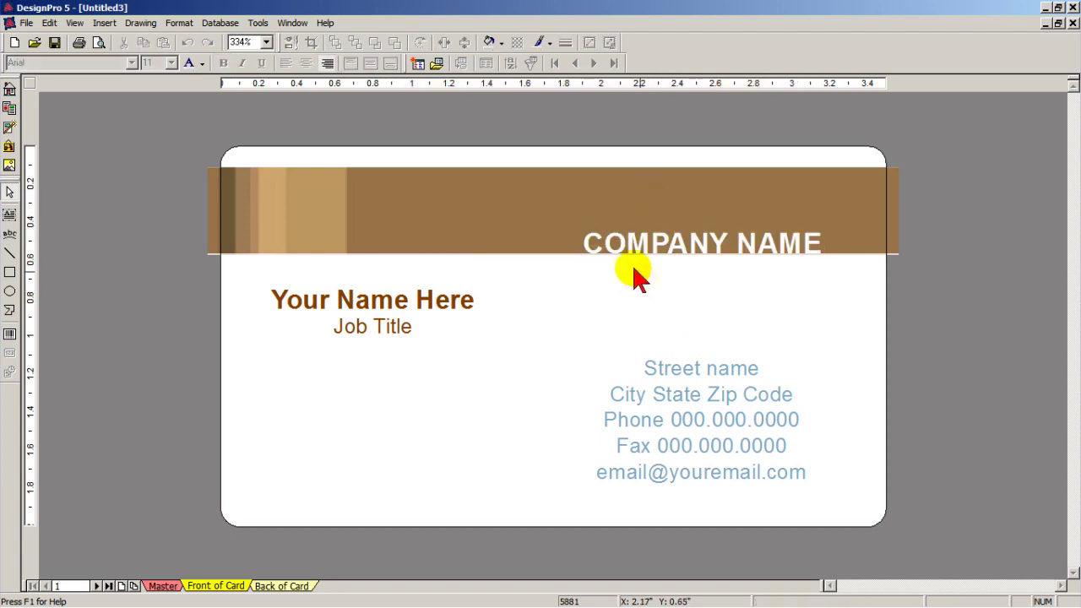
- Replace COMPANY NAME with left-aligned, recoloured 'App Skills On Demand' and narrow its frame to 1.77"
left_click_drag(591, 244, 823, 245)
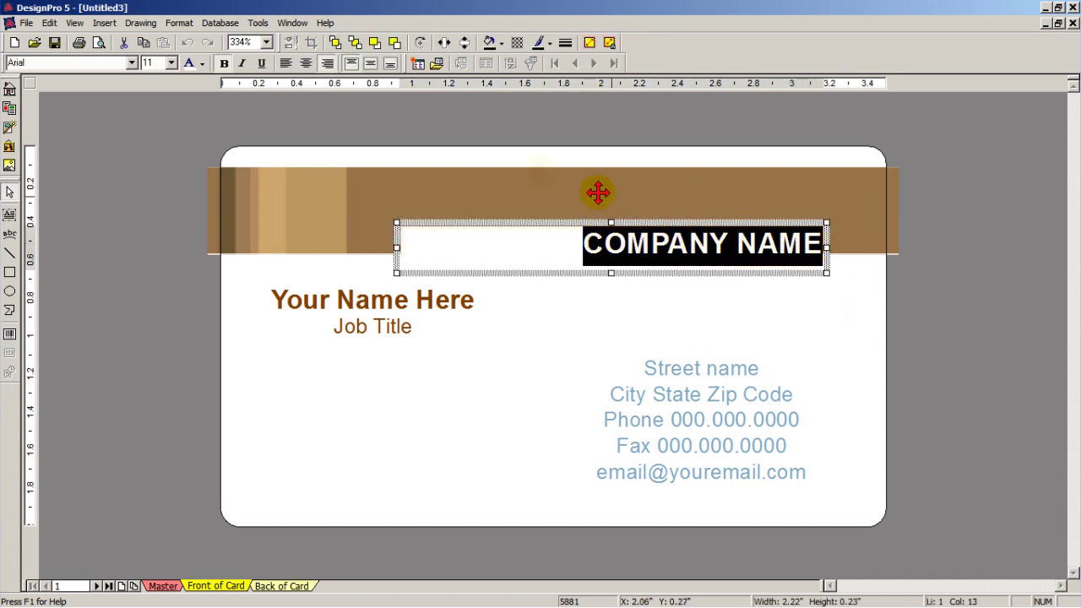
left_click(202, 65)
left_click(190, 78)
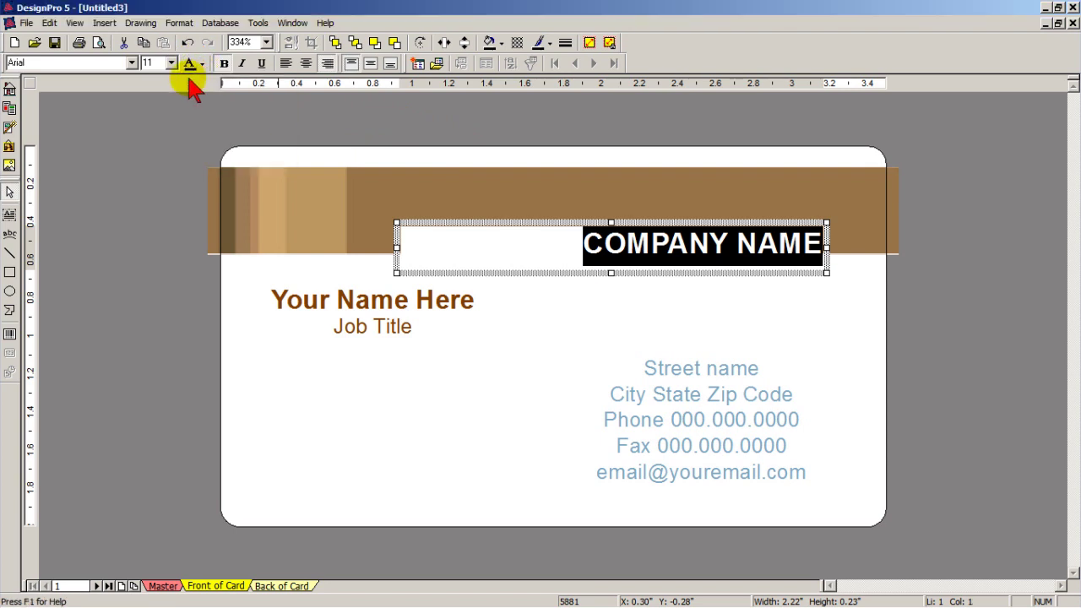
left_click(286, 68)
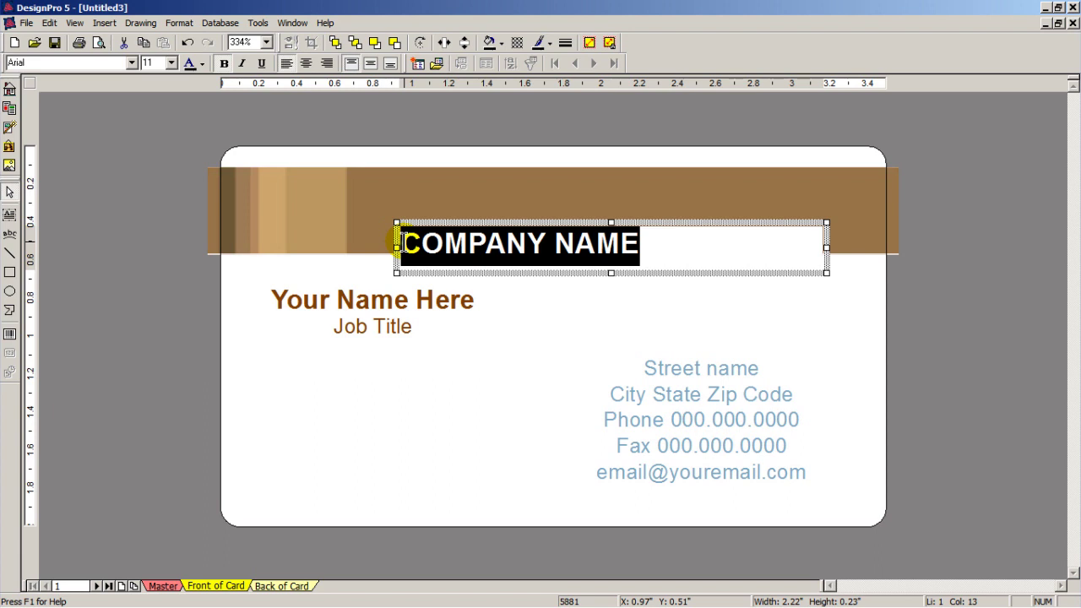
type("A")
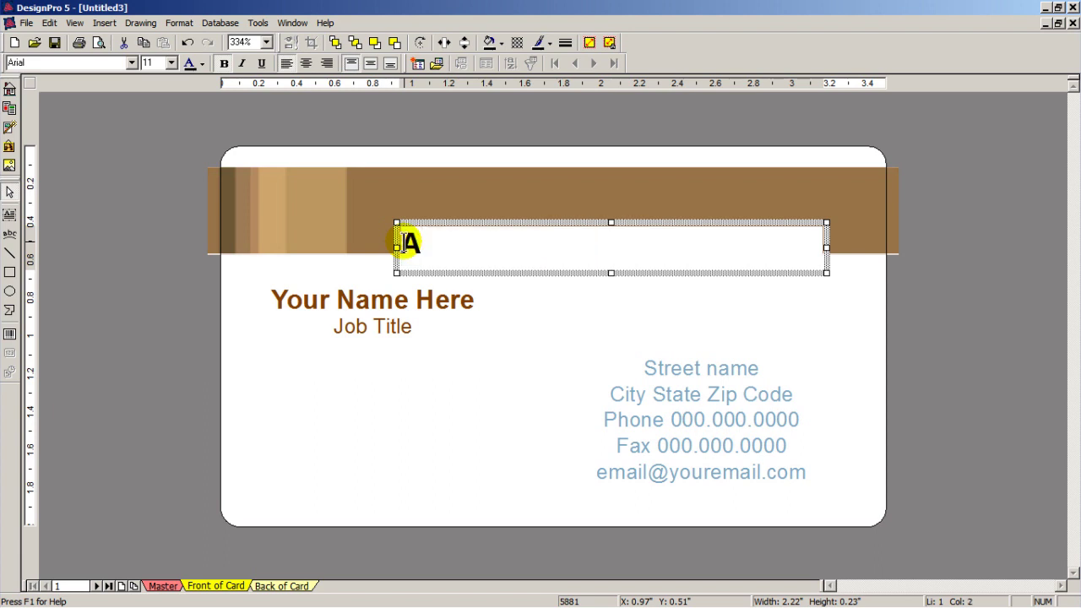
type("pp Skills")
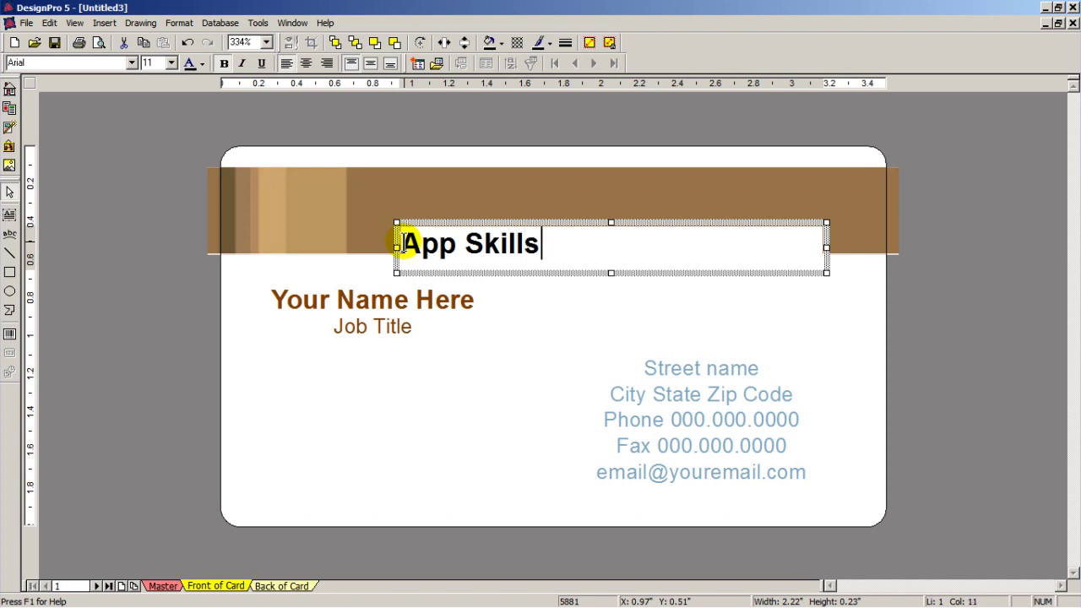
type(" On ")
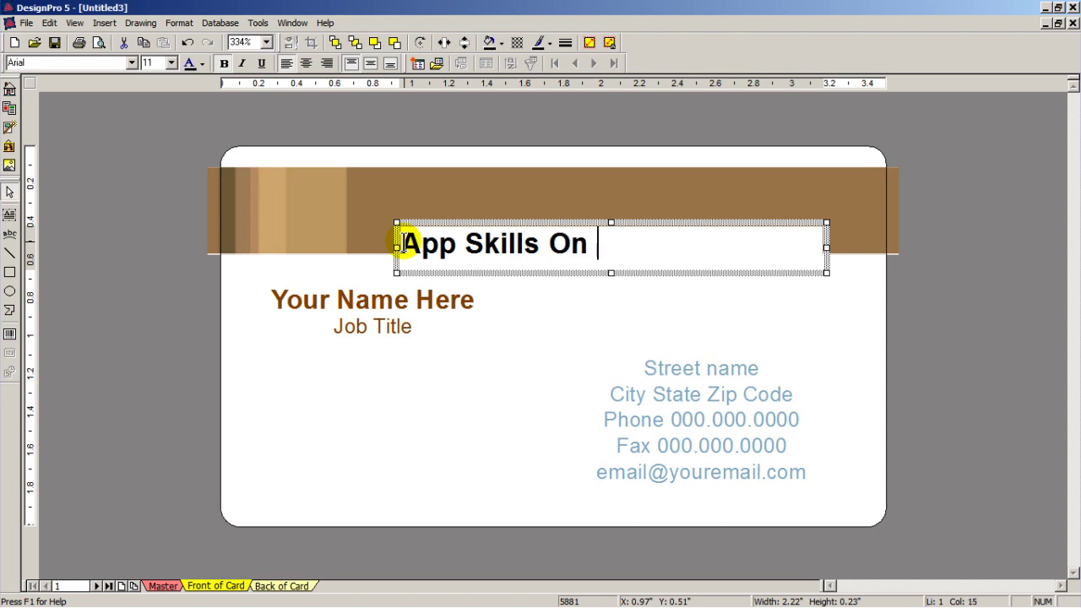
type("Demand")
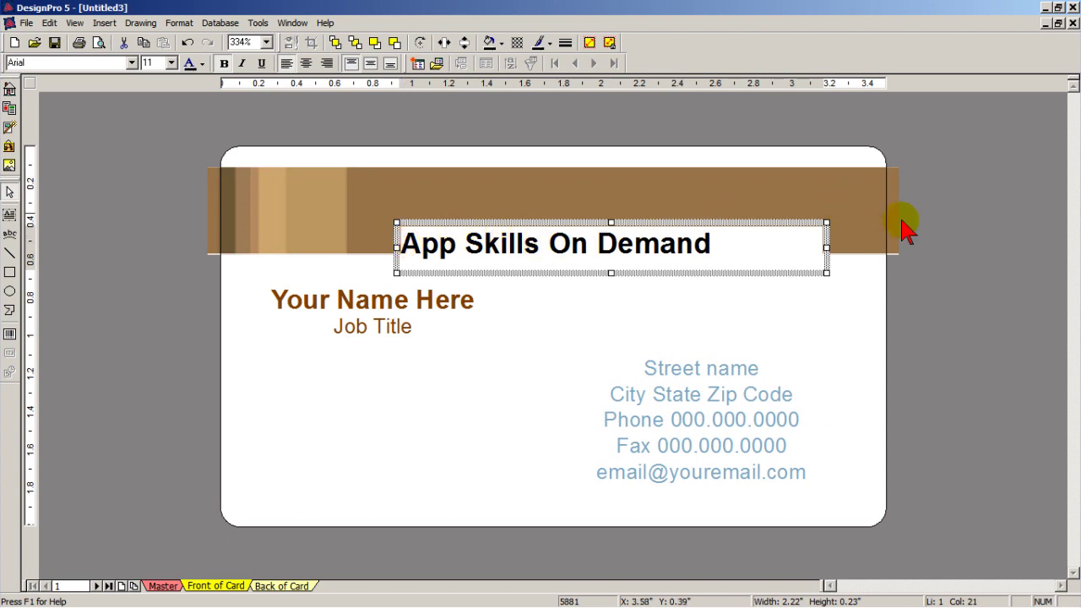
left_click_drag(827, 248, 740, 255)
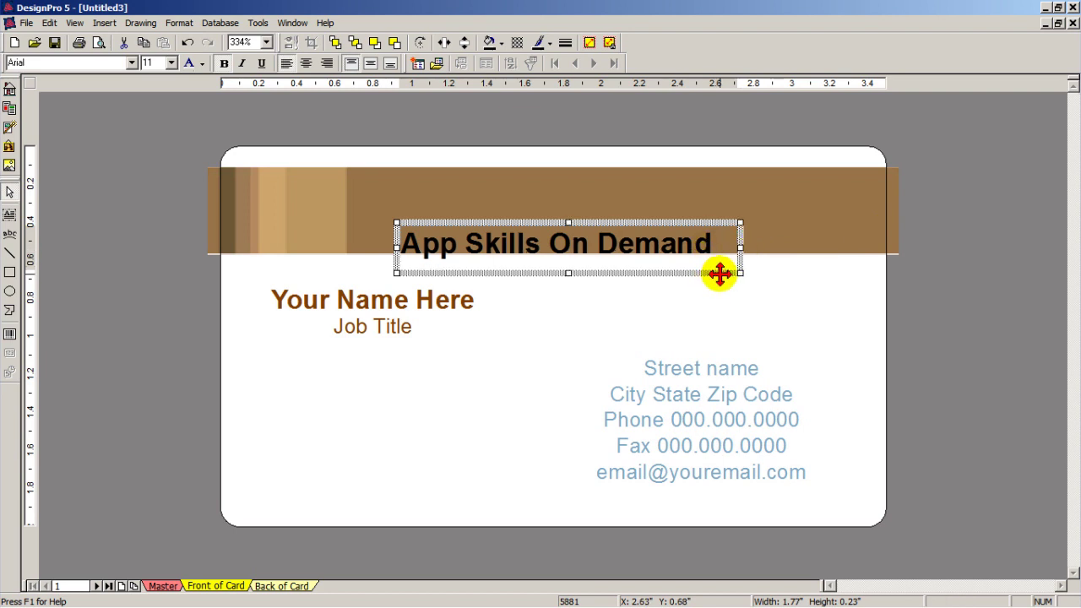
- Move the 'App Skills On Demand' heading to the banner's right end and make it white
left_click_drag(720, 274, 858, 267)
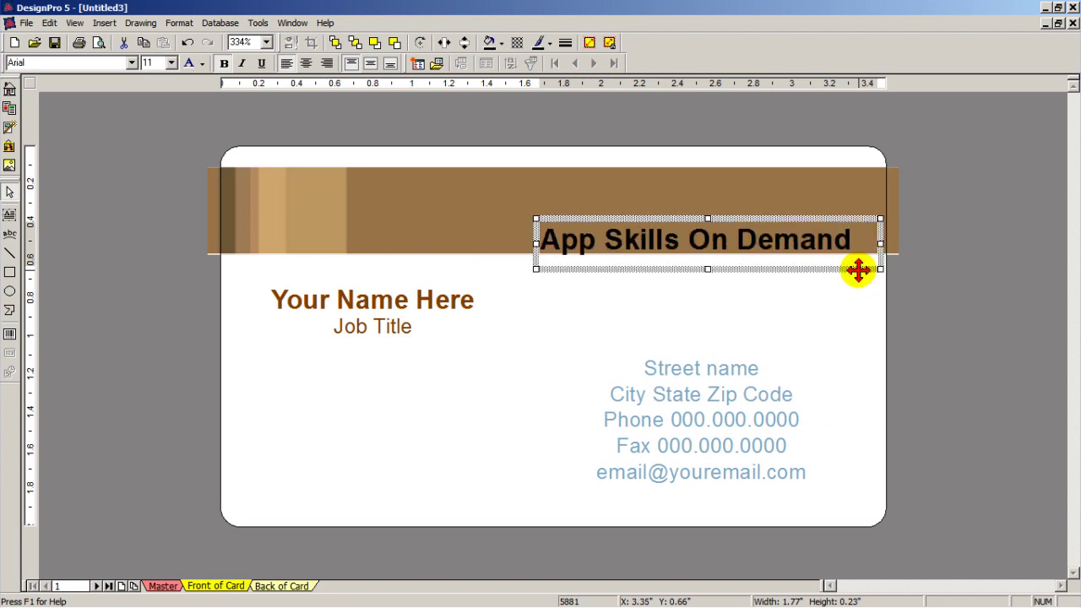
left_click(487, 191)
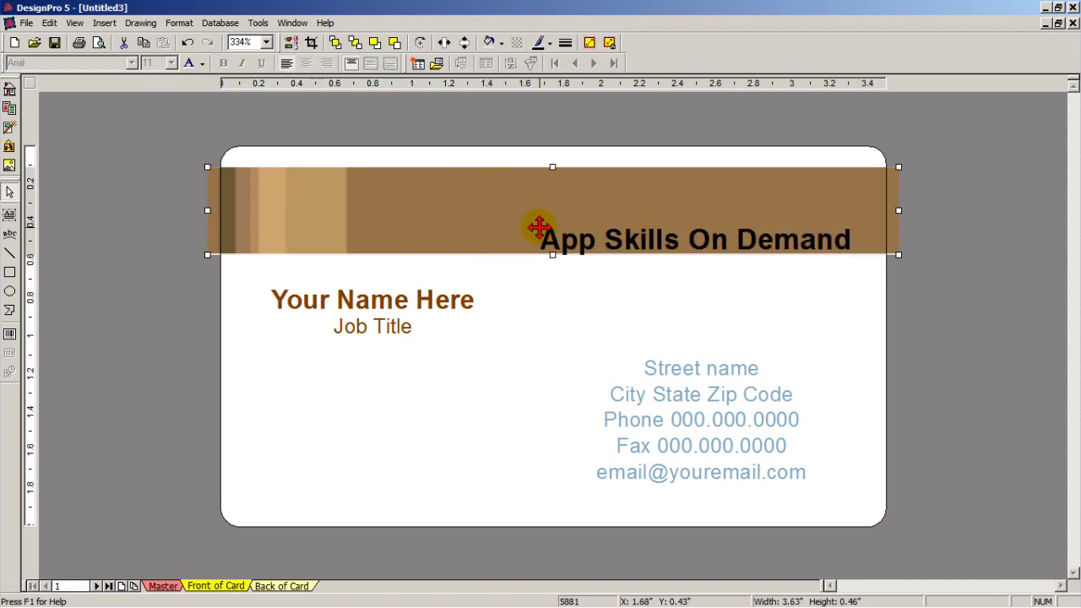
left_click(541, 240)
left_click_drag(542, 240, 855, 244)
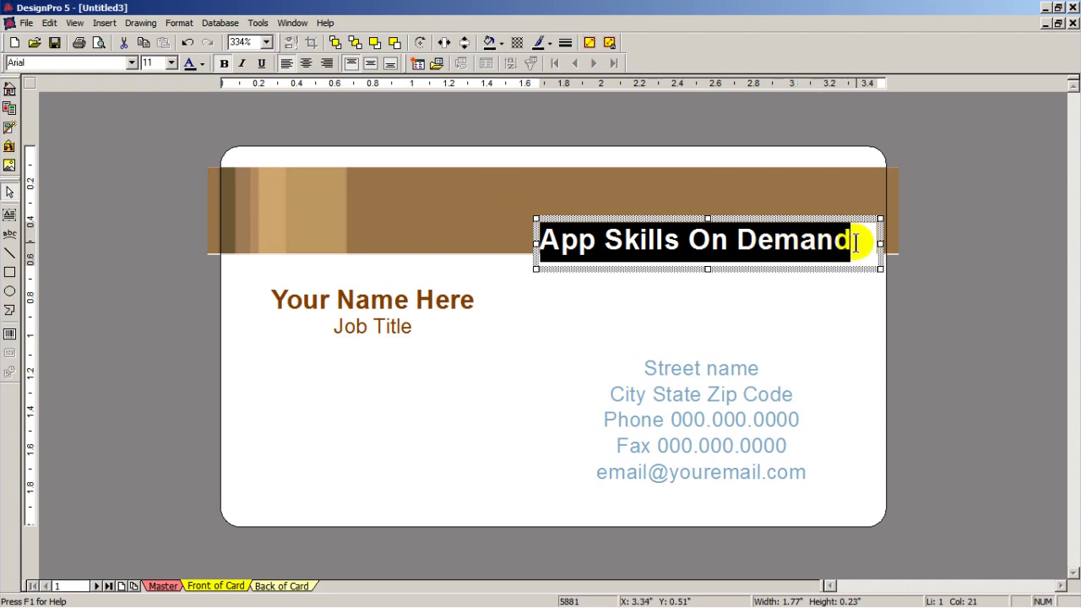
left_click(202, 66)
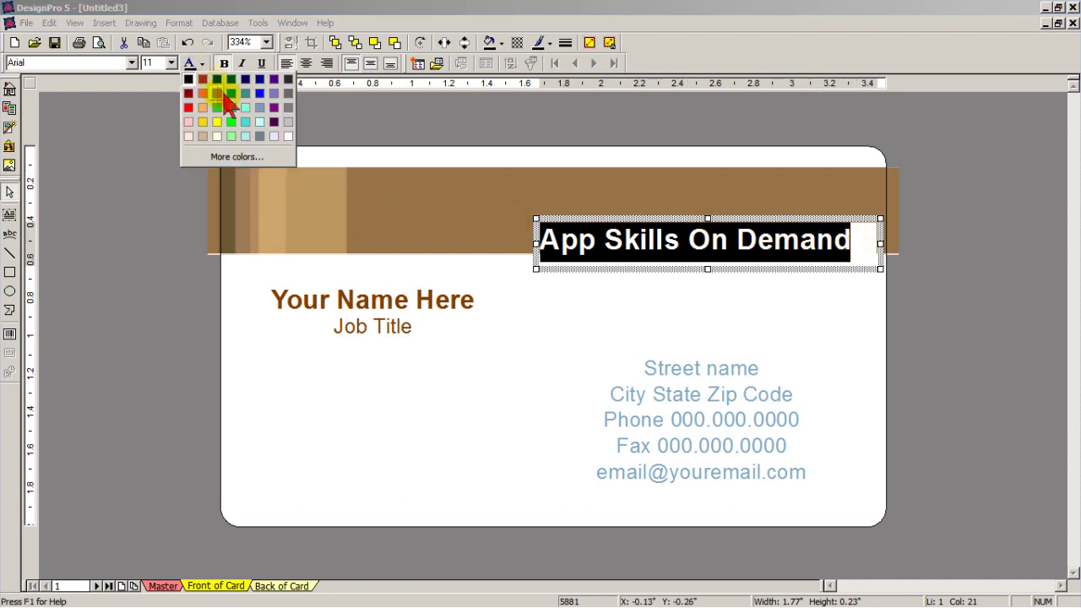
left_click(288, 137)
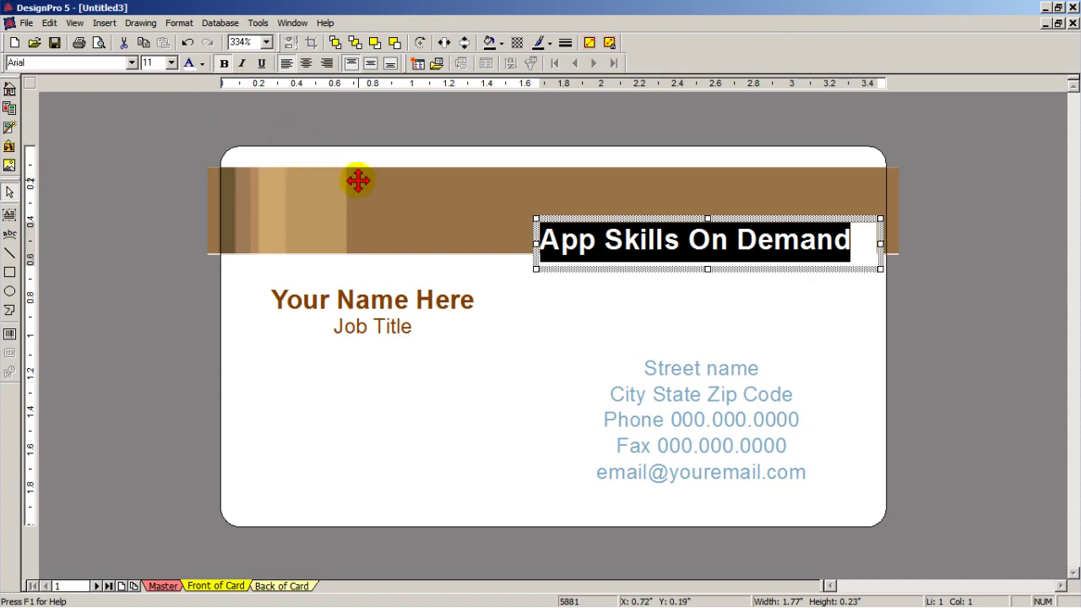
left_click(483, 336)
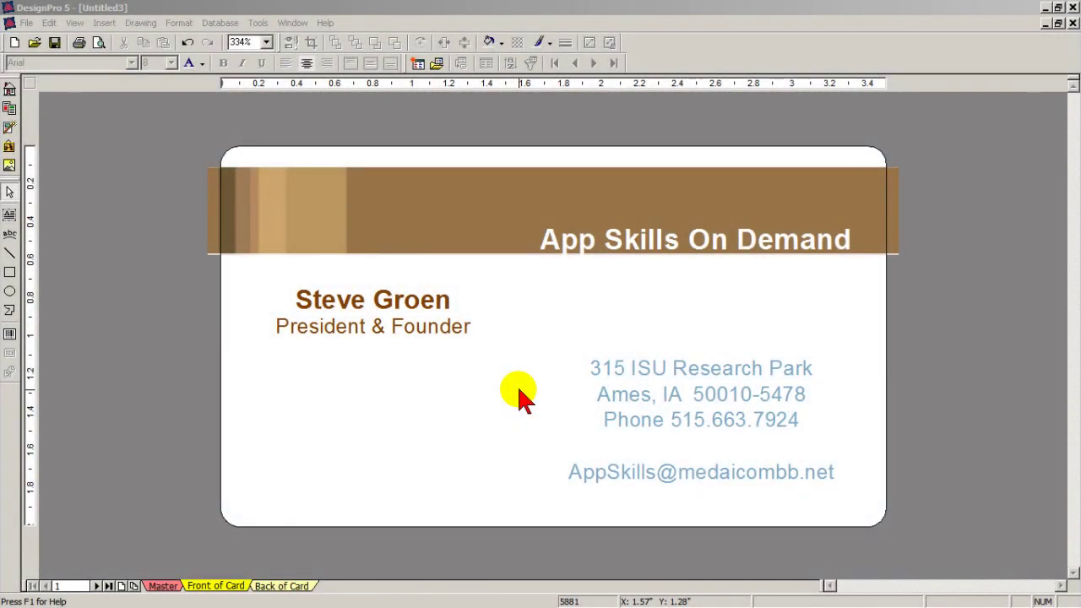
- Show the print preview, with card front and back filling the top row
left_click(99, 43)
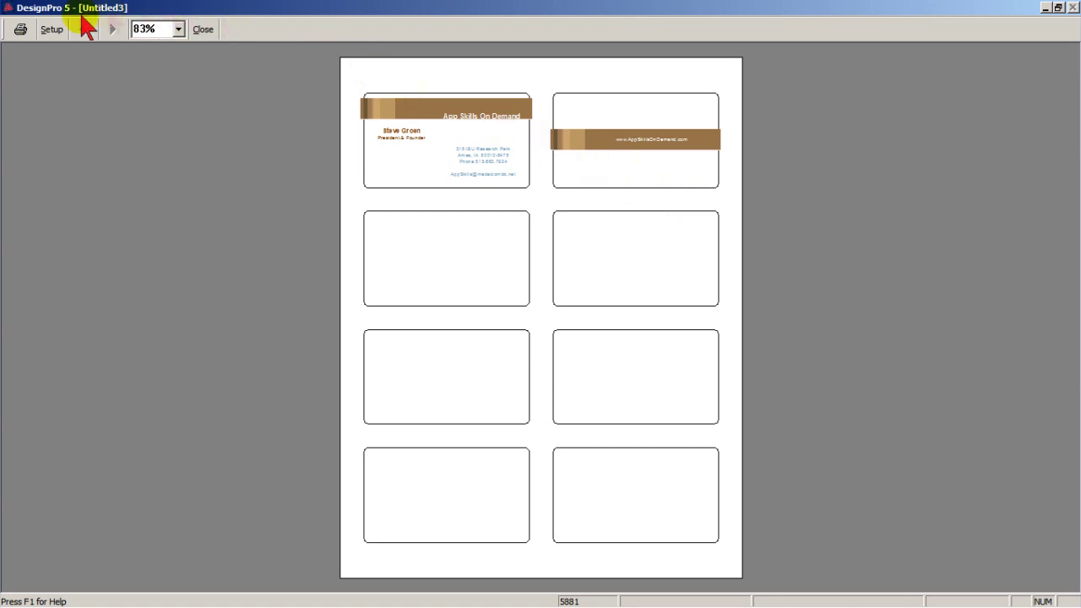
- Print the current page by Sheets with 1 copy, filling all eight spaces with the front
left_click(50, 31)
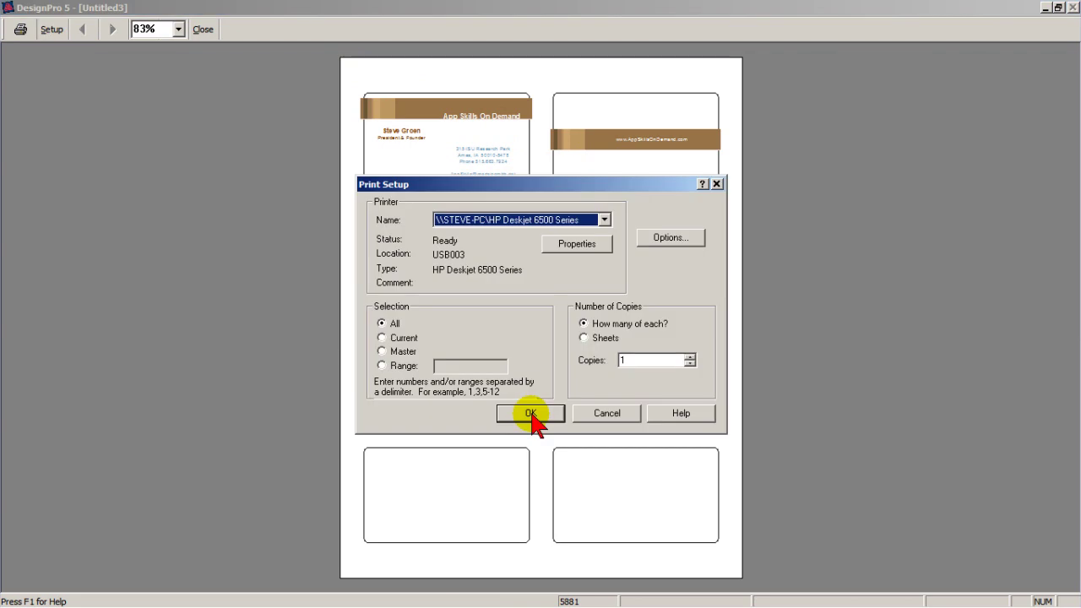
left_click(382, 338)
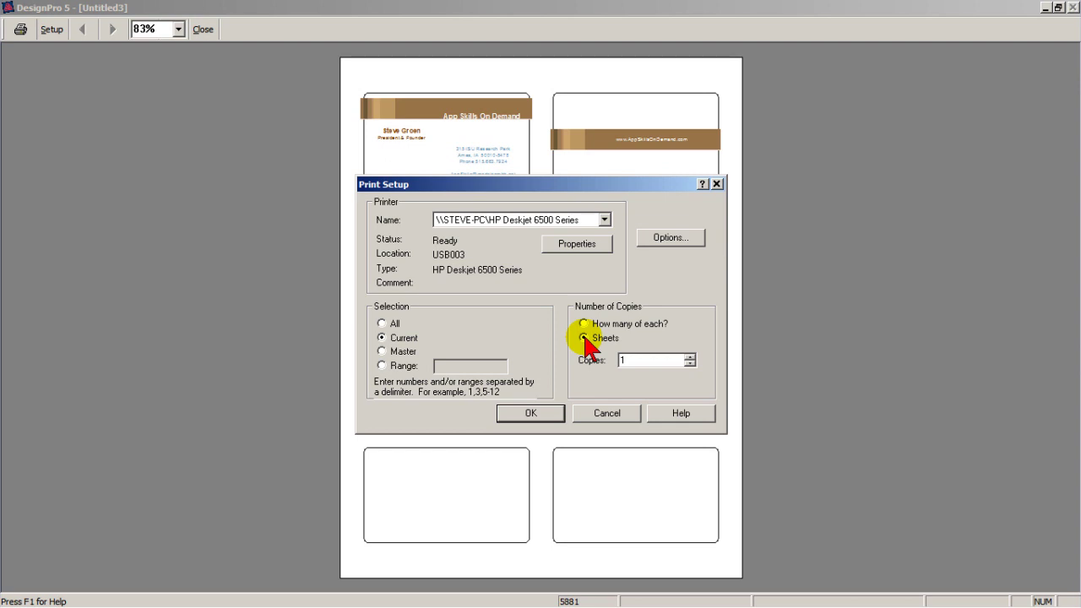
left_click(692, 358)
left_click(691, 364)
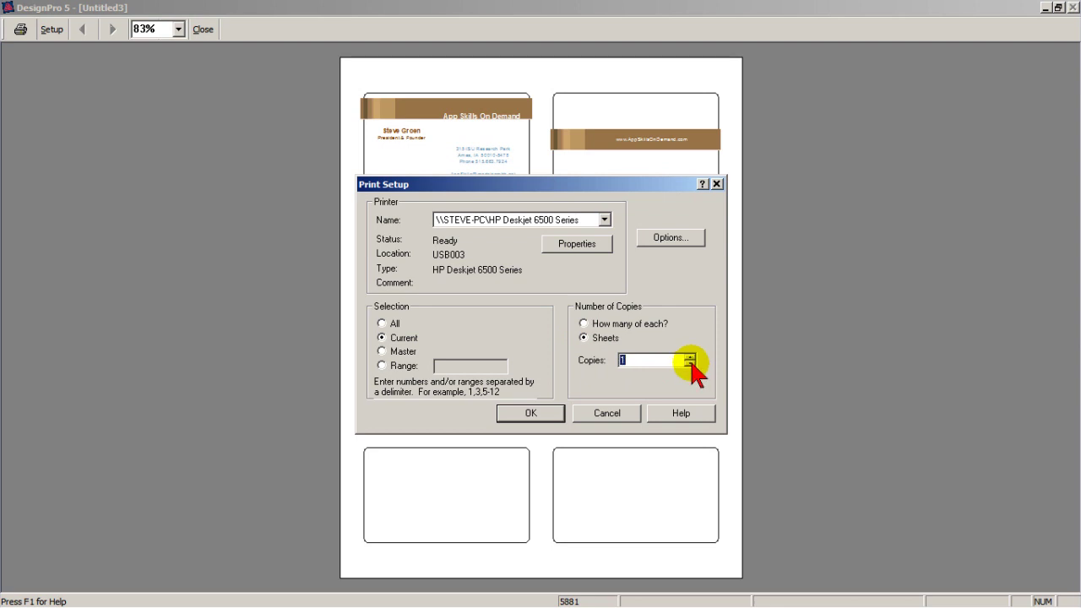
left_click(517, 413)
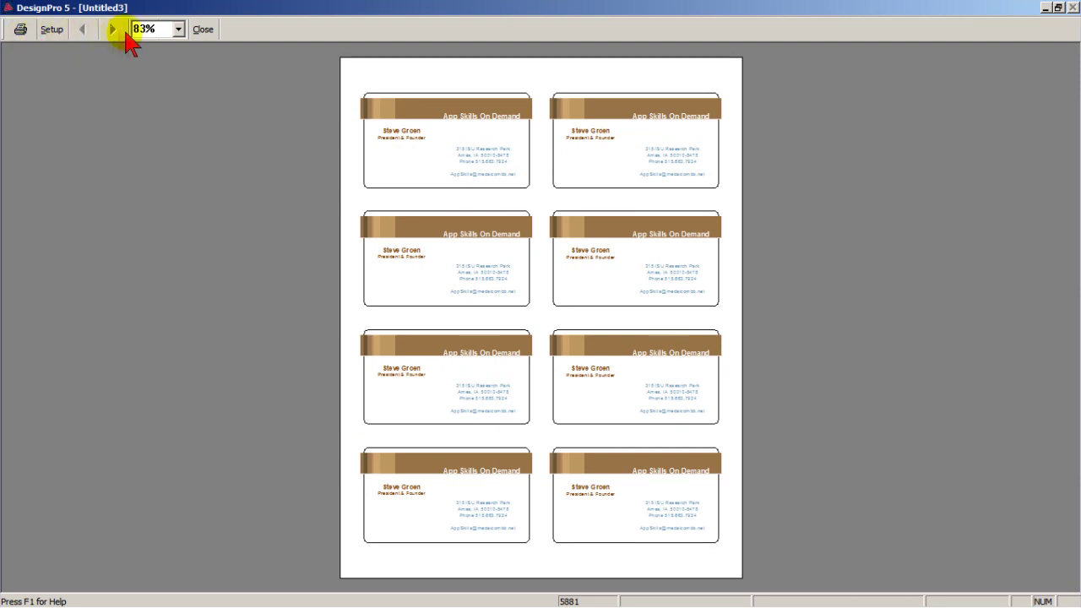
- Close the print preview and return to the card front editor
left_click(202, 31)
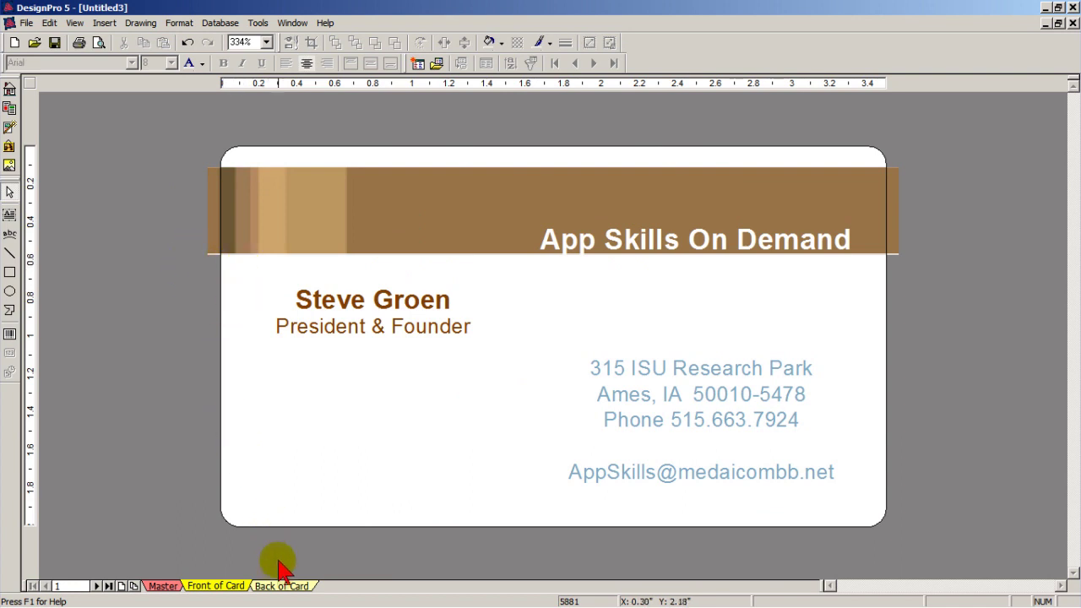
- Switch to the card back, preview its eight-up sheet, and close the preview
left_click(284, 588)
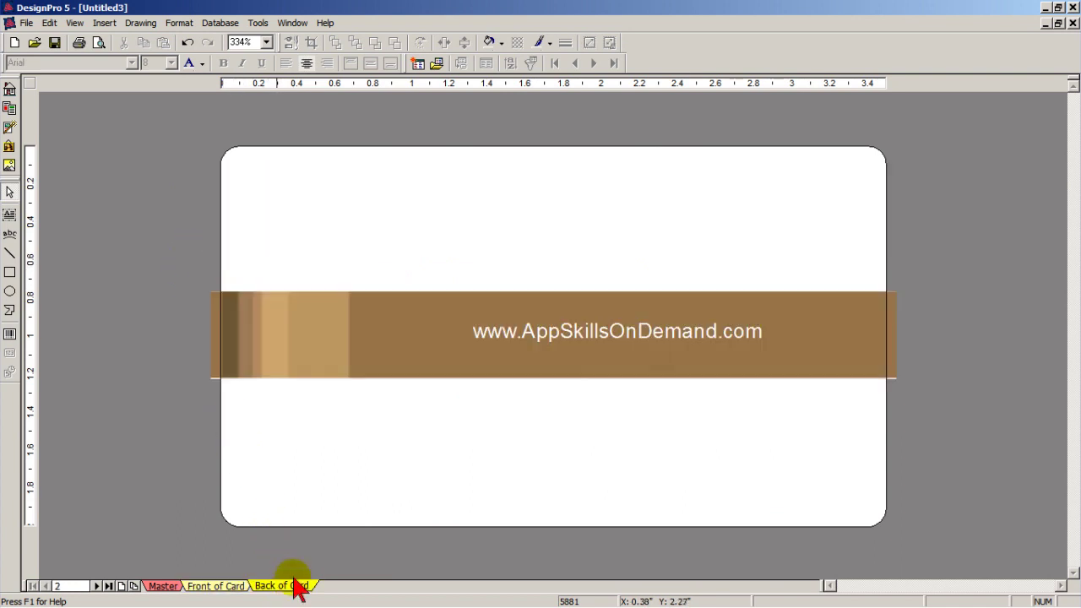
left_click(99, 42)
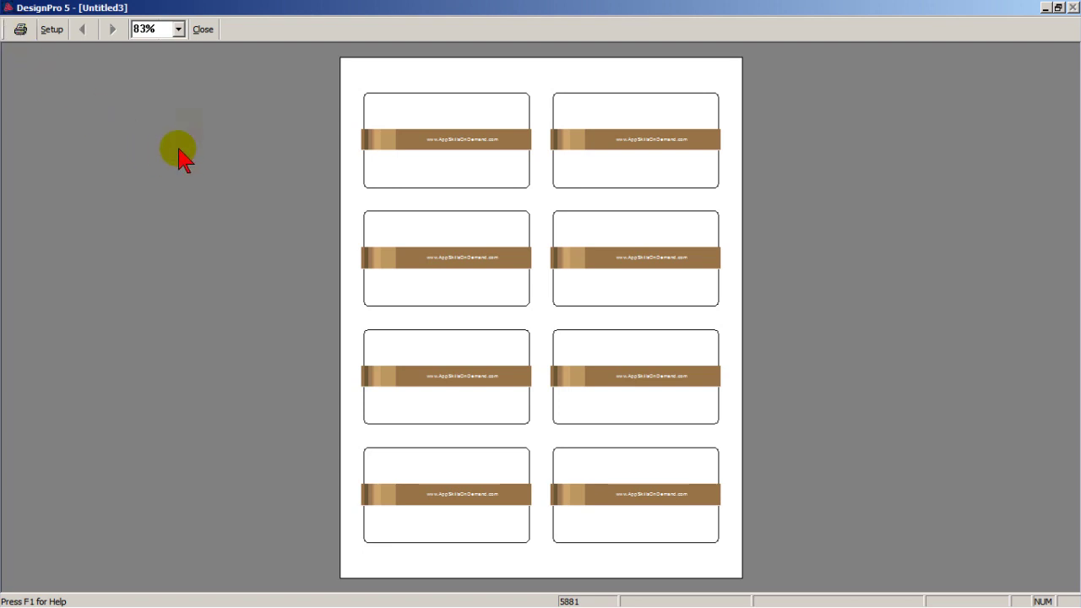
left_click(202, 29)
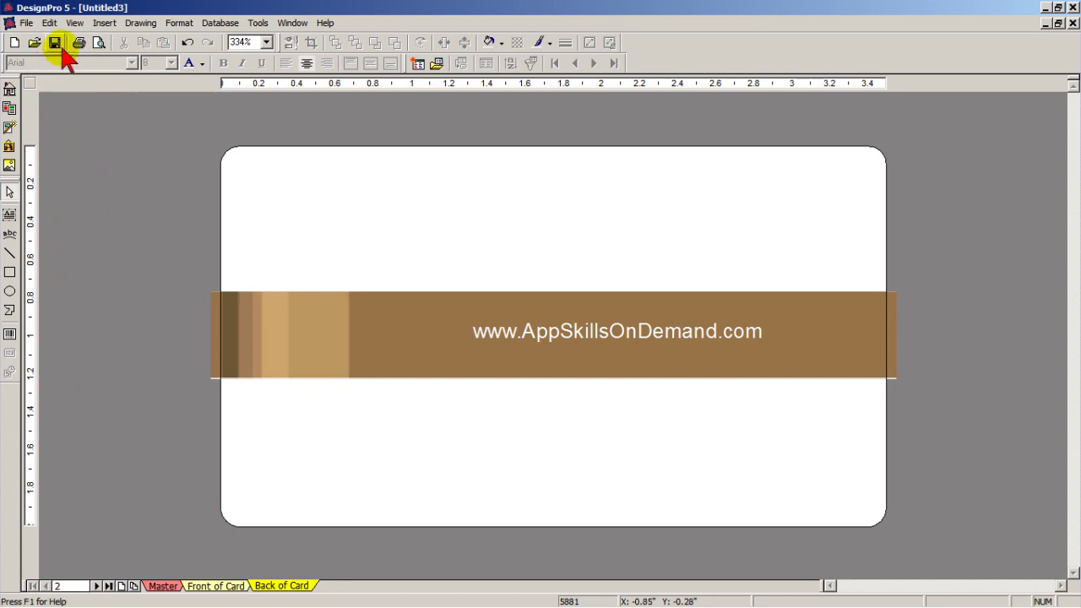
- Bring up Save As for Untitled3 in My Documents as a DesignPro 5.0 (*.zdl) file
left_click(54, 42)
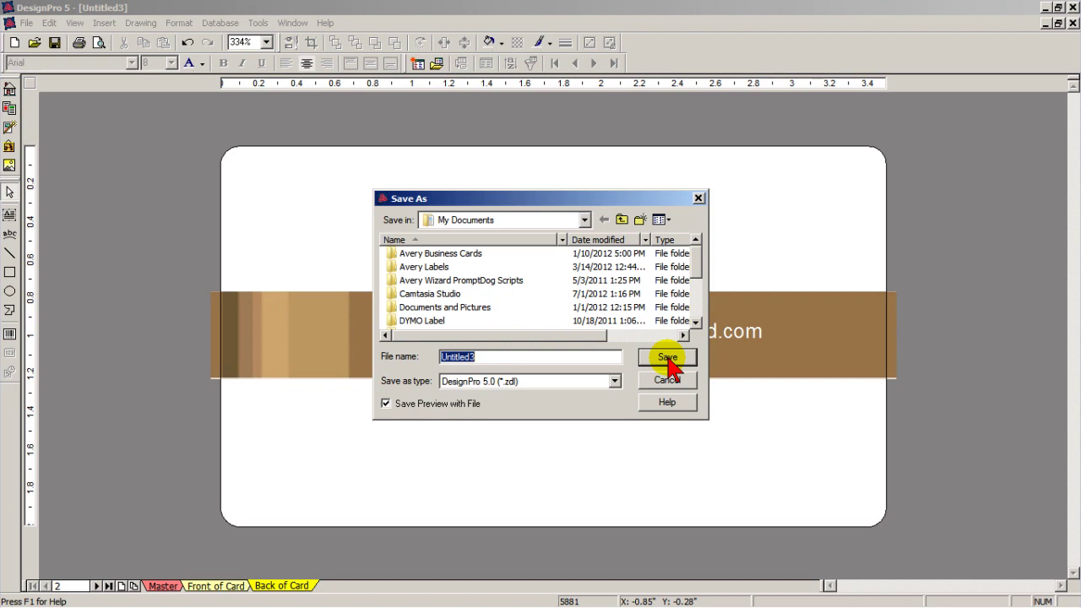